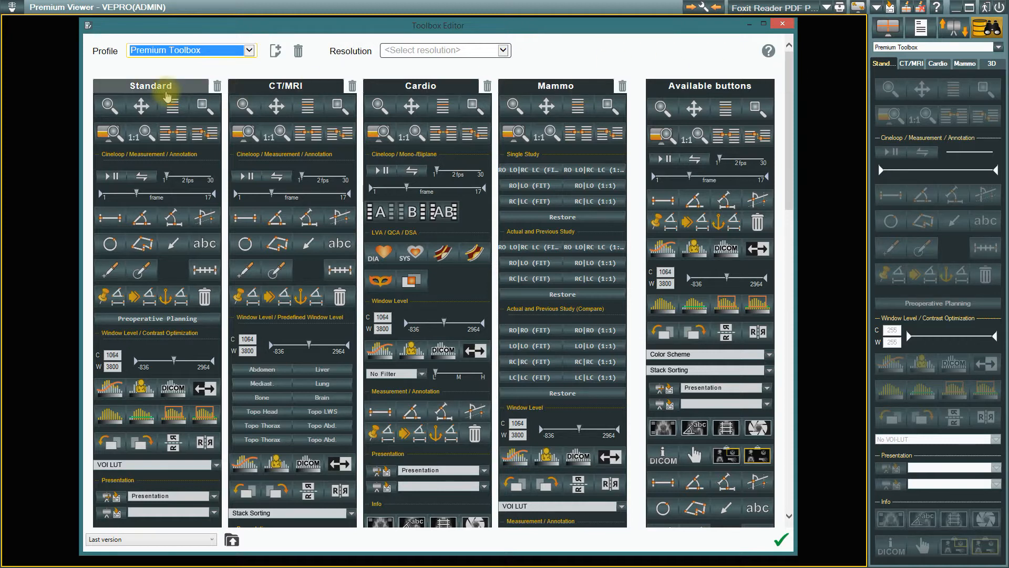
pyautogui.moveTo(789, 114); pyautogui.dragTo(773, 102)
pyautogui.click(791, 282)
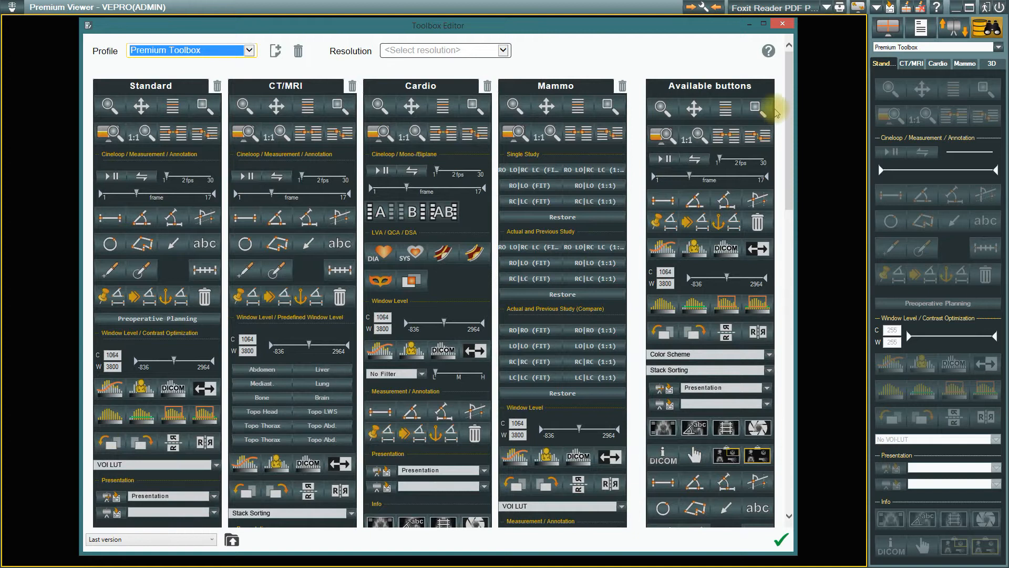
# - Create a new toolbox profile named MyToolbox without copying an existing profile
pyautogui.click(277, 54)
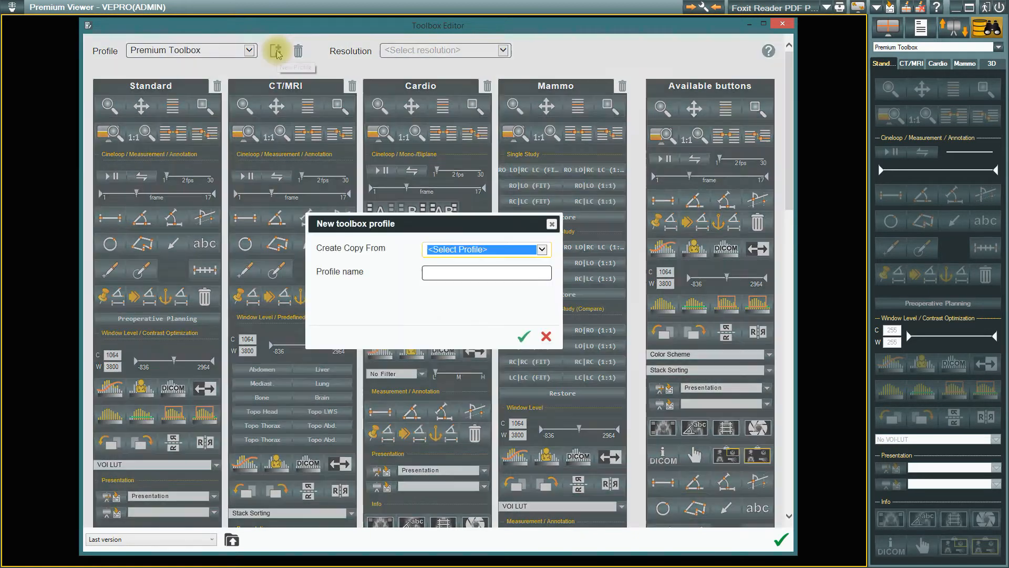
pyautogui.click(487, 250)
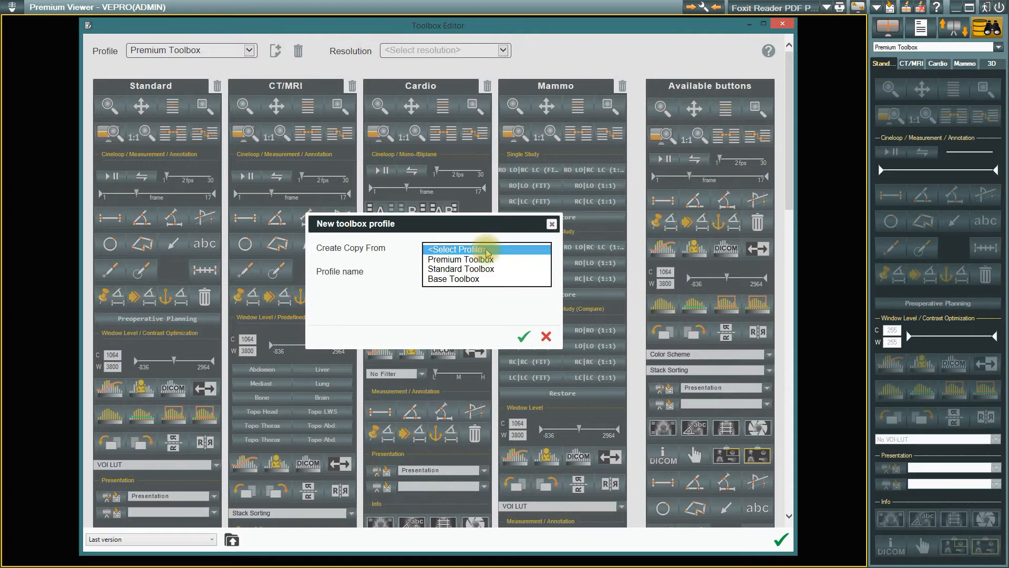
pyautogui.click(487, 251)
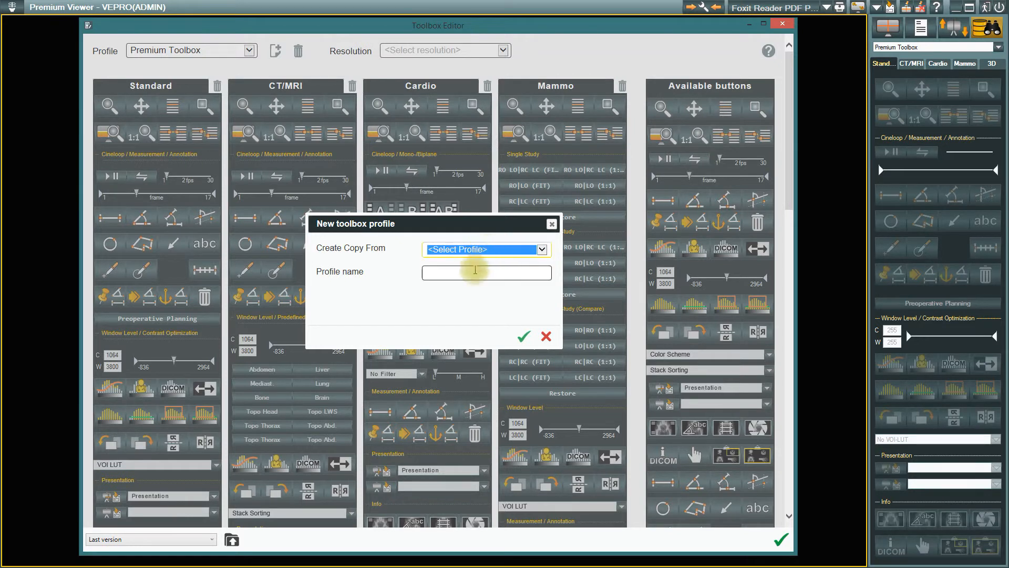
pyautogui.click(473, 271)
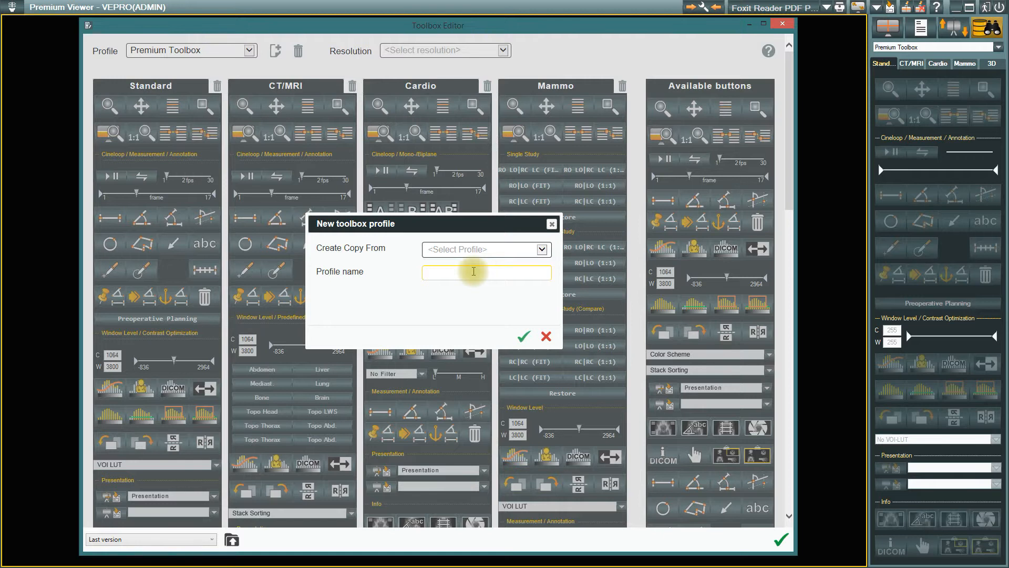
pyautogui.write('MyToolbox')
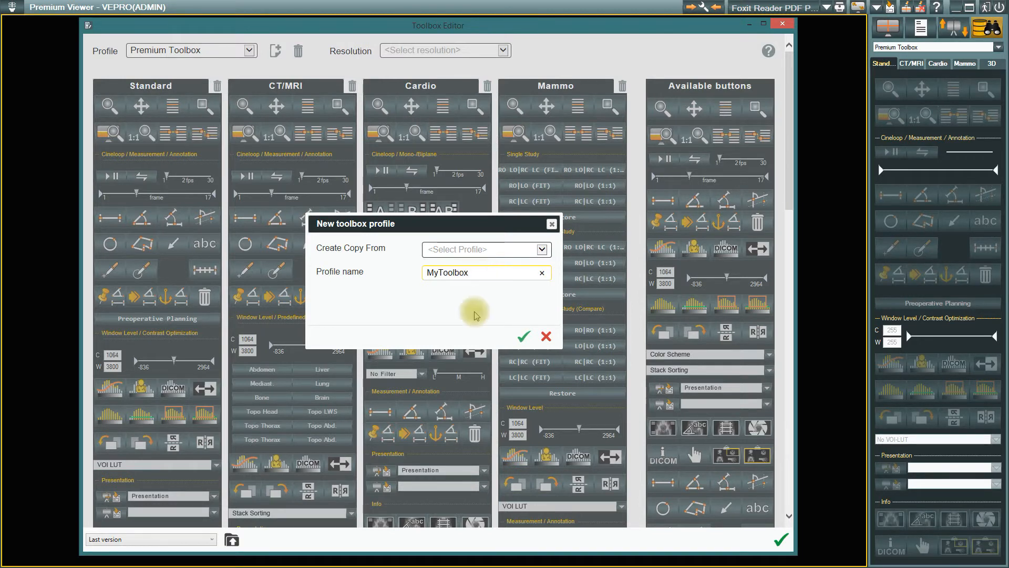
pyautogui.click(524, 336)
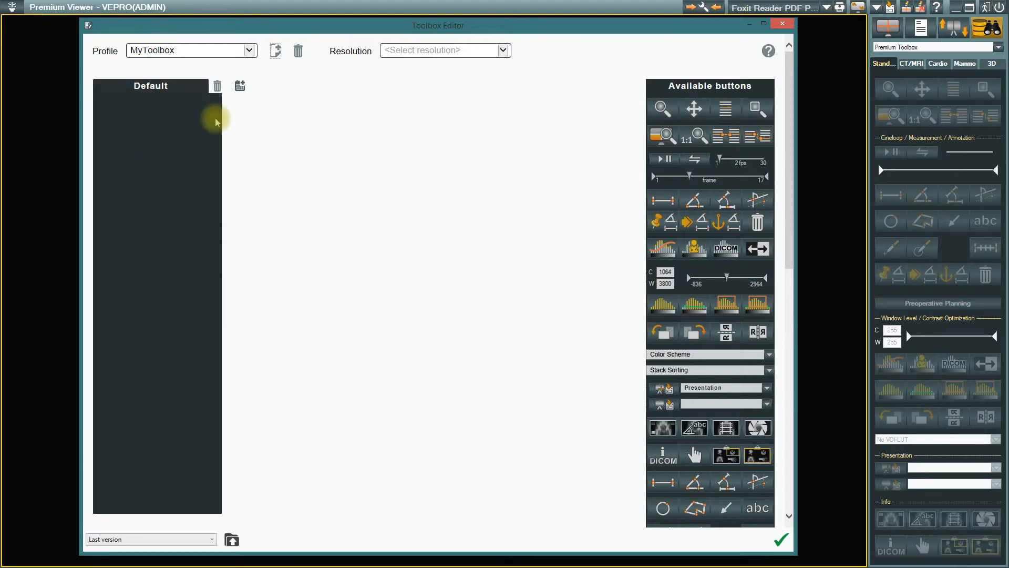
# - Rename the Default toolbox of the new profile to Service
pyautogui.doubleClick(152, 86)
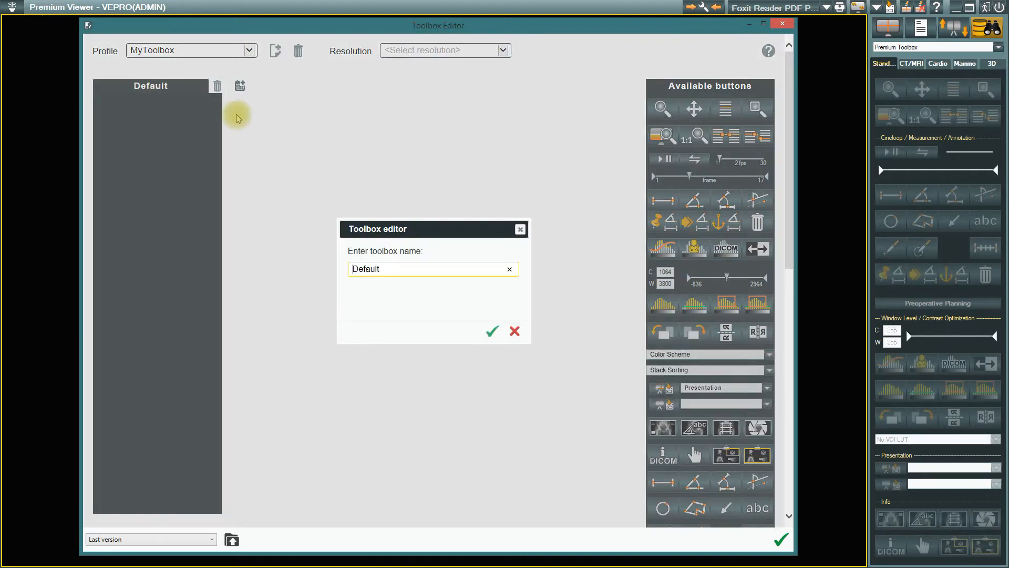
pyautogui.hotkey('ctrl', 'a')
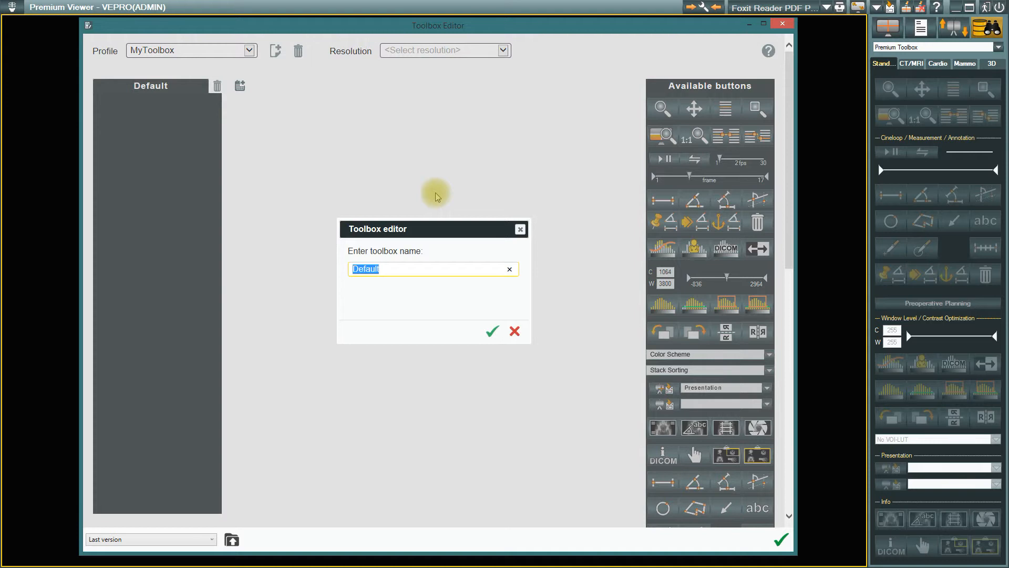
pyautogui.write('Service')
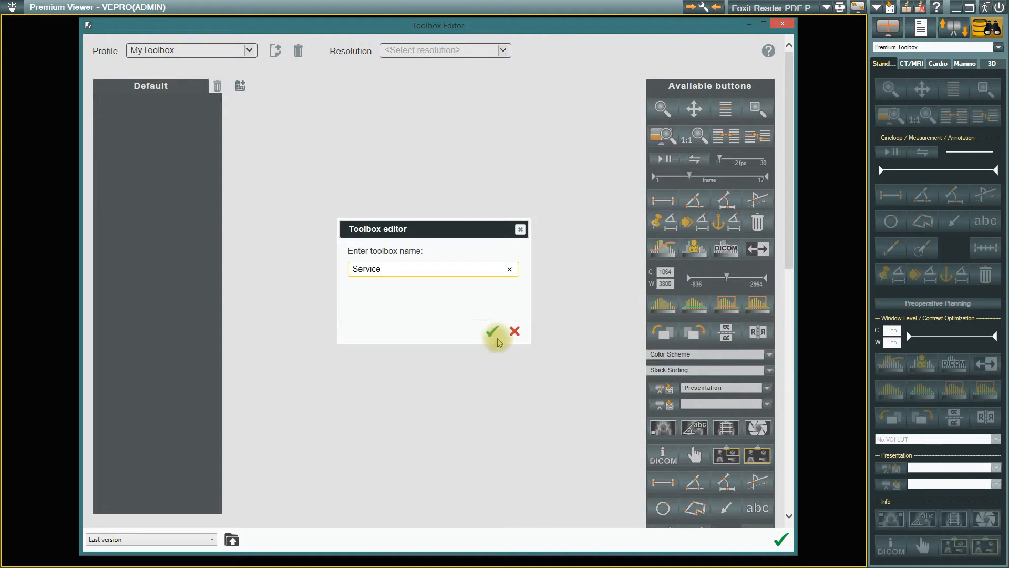
pyautogui.click(492, 331)
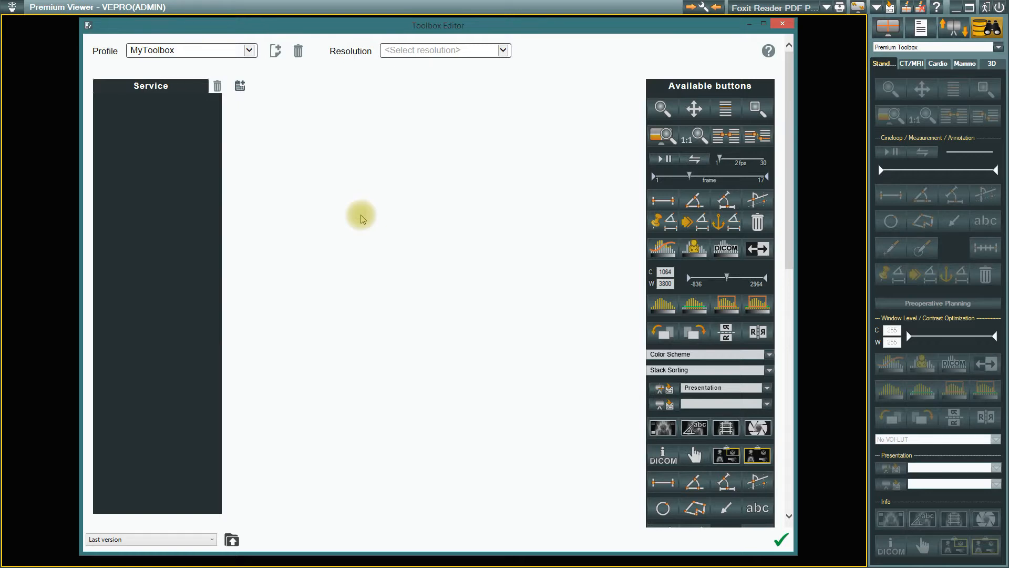
# - Try the 768 (Height) resolution limit, set the resolution to 1200 (Height) instead, and check where its limit line falls
pyautogui.click(504, 51)
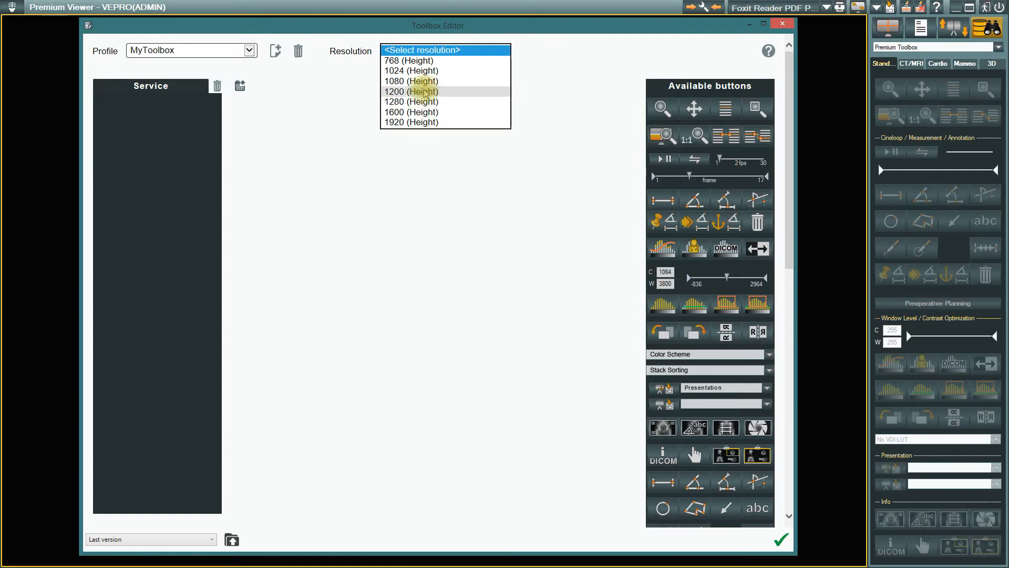
pyautogui.click(423, 62)
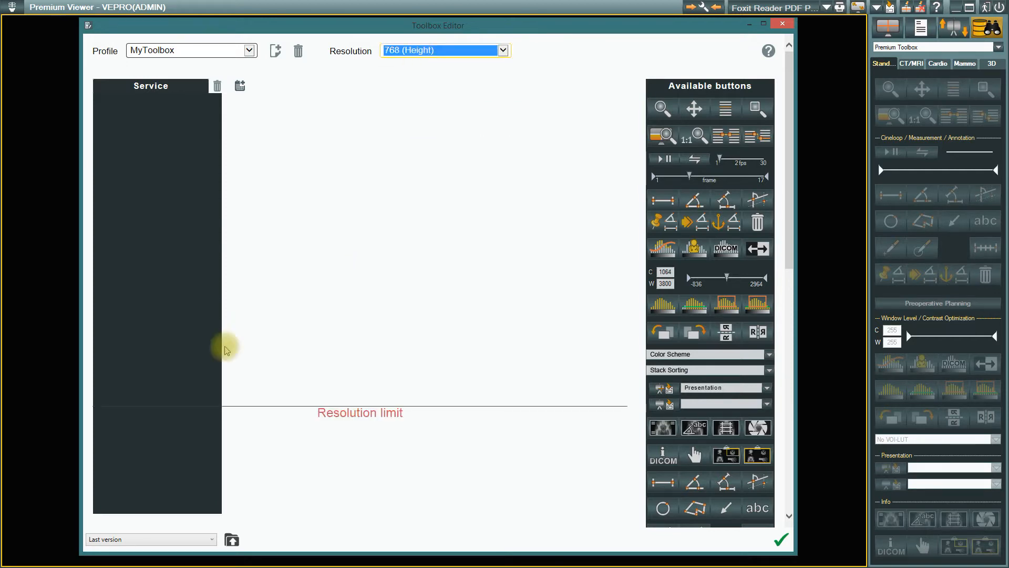
pyautogui.click(449, 51)
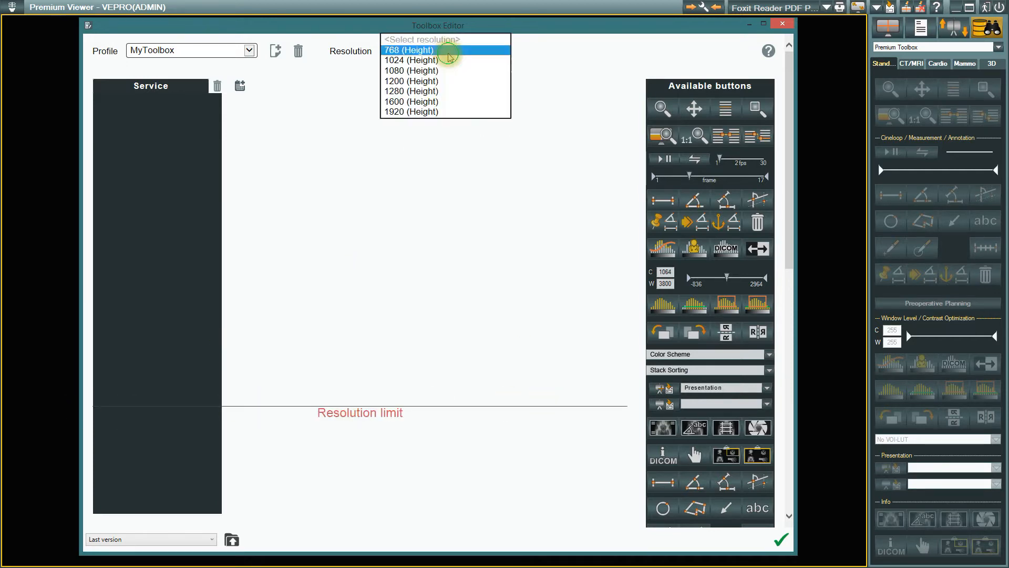
pyautogui.click(439, 81)
pyautogui.scroll(-7, 411, 267)
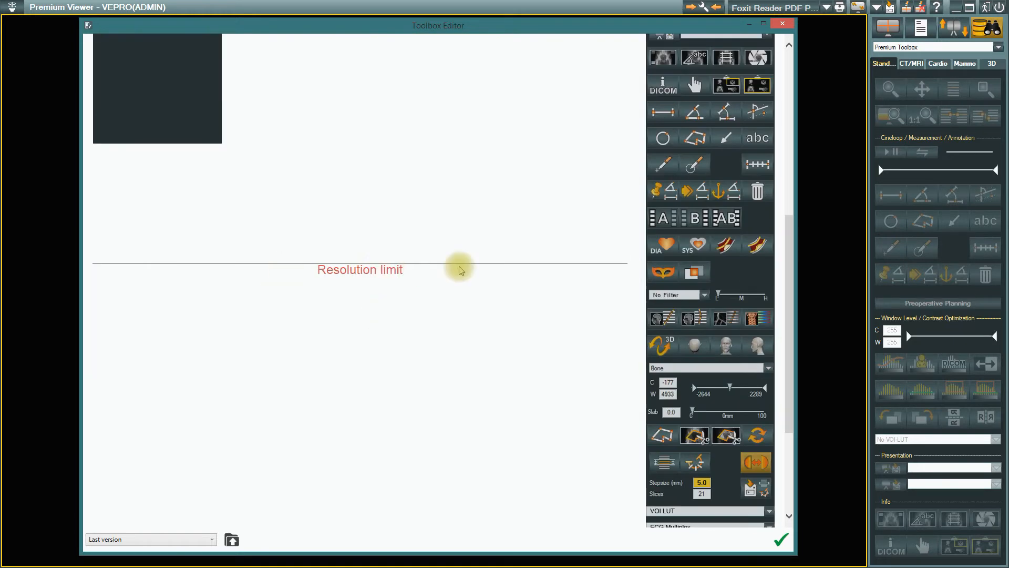
pyautogui.scroll(6, 390, 174)
pyautogui.scroll(1, 389, 178)
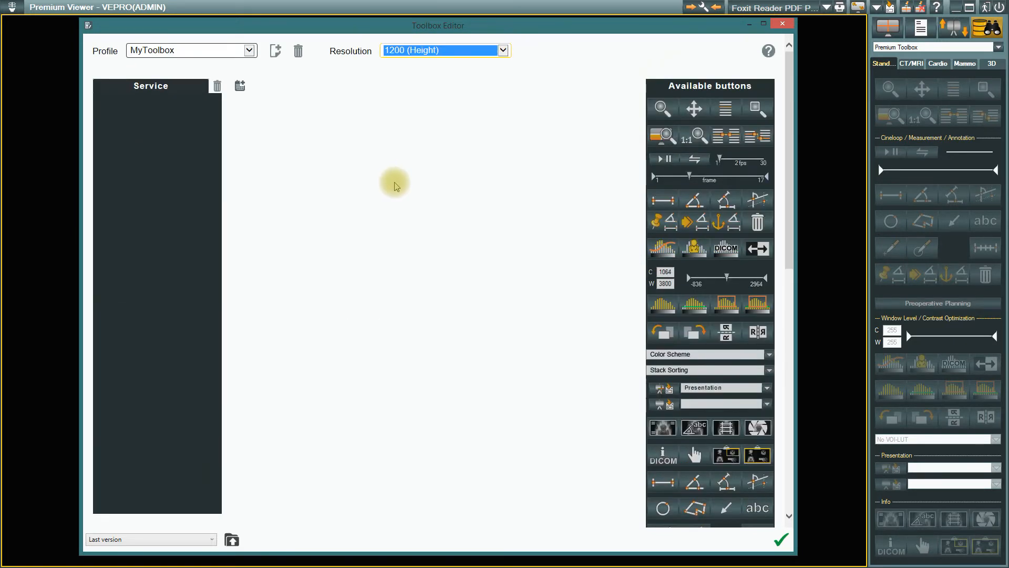
pyautogui.click(396, 186)
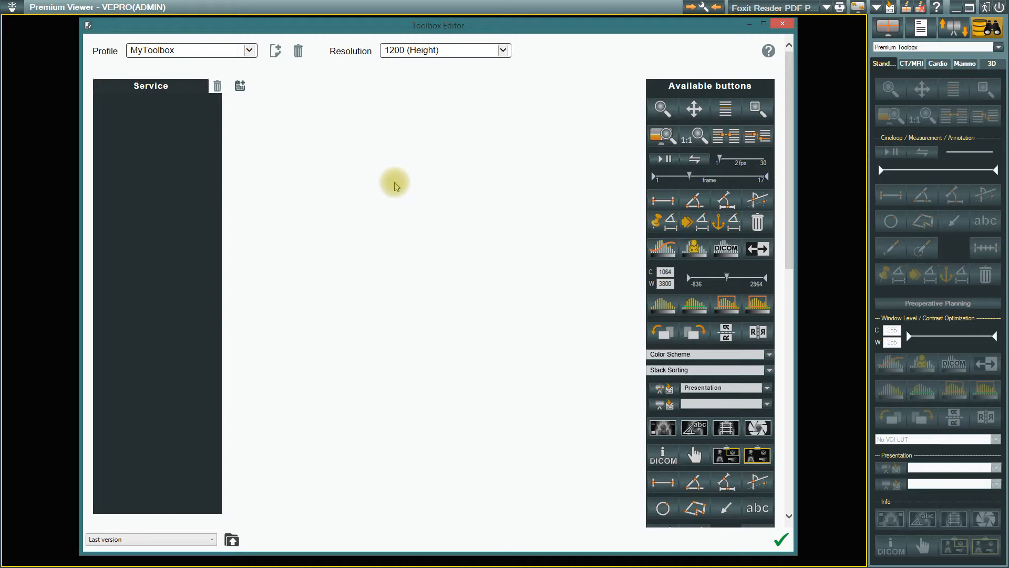
# - Add a second toolbox named CT beside the Service toolbox
pyautogui.click(240, 88)
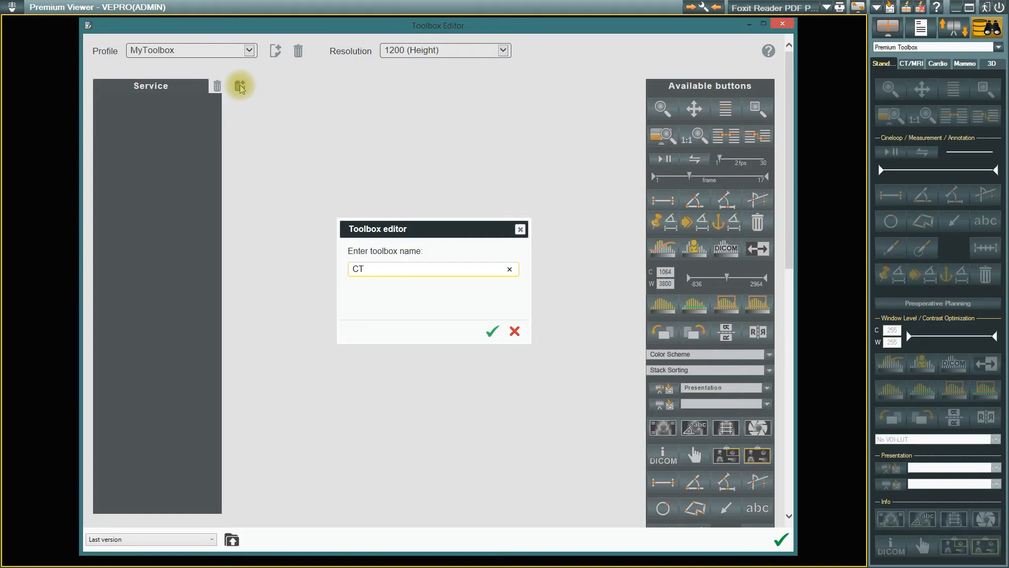
pyautogui.press('Return')
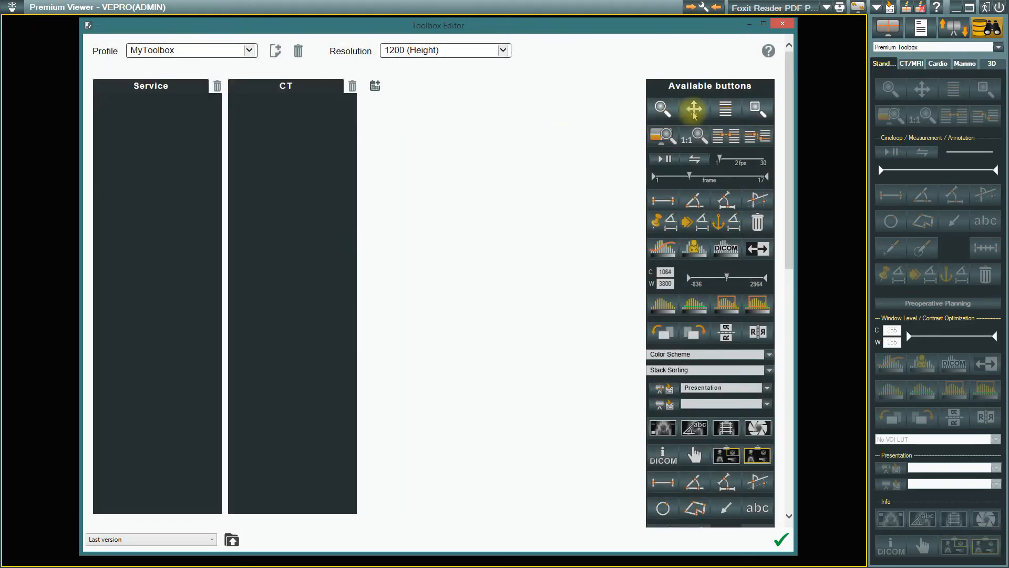
# - Add the zoom and pan button row and the 1:1 zoom button row to both the Service and CT toolboxes
pyautogui.moveTo(699, 107); pyautogui.dragTo(171, 126)
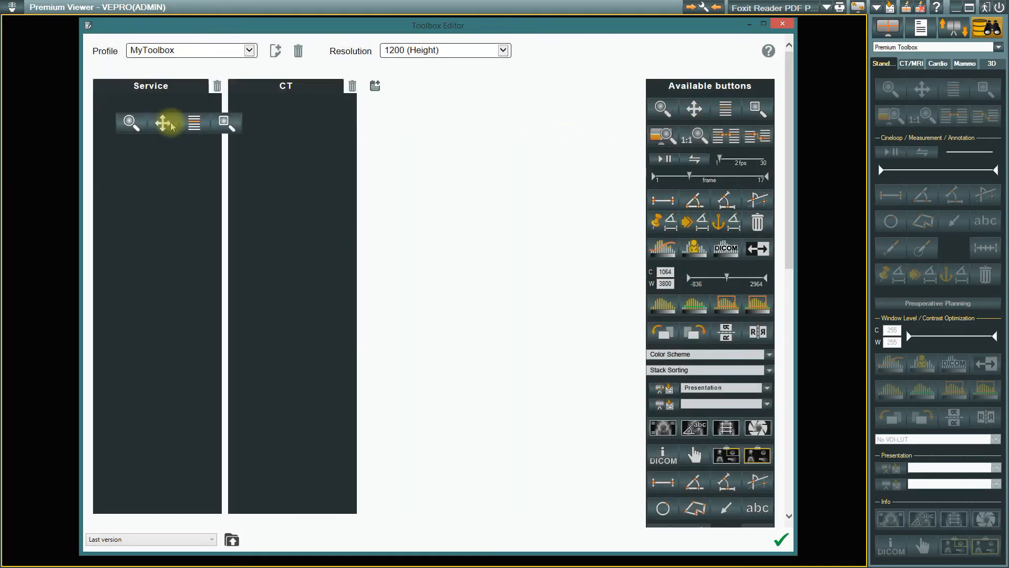
pyautogui.moveTo(639, 113); pyautogui.dragTo(309, 112)
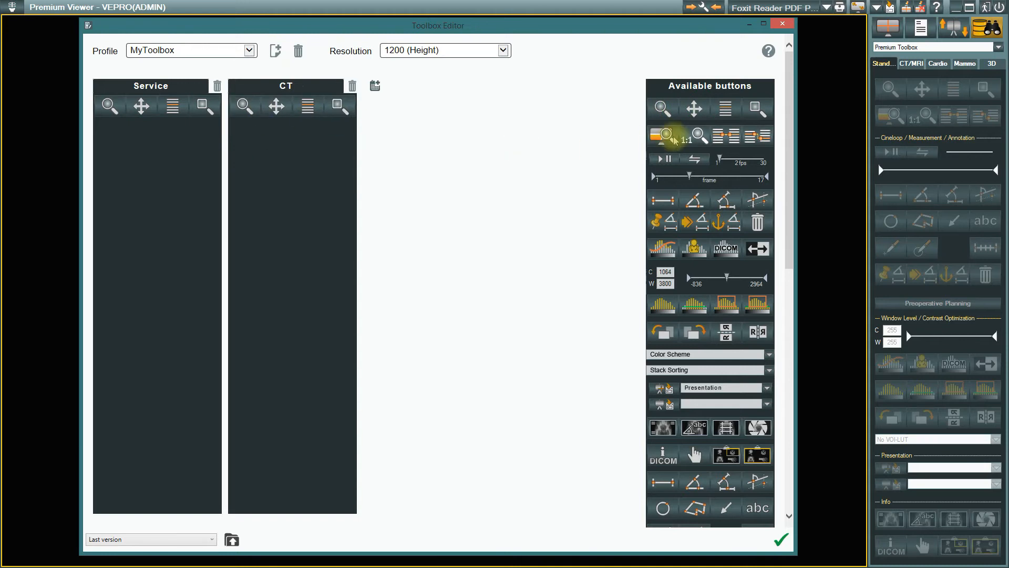
pyautogui.moveTo(674, 139); pyautogui.dragTo(153, 134)
pyautogui.moveTo(667, 139); pyautogui.dragTo(321, 141)
# - Add the measurement and histogram rows to CT, move the measurement rows to Service, and insert the rotate and mirror row above CT's histogram row
pyautogui.moveTo(702, 221); pyautogui.dragTo(349, 242)
pyautogui.moveTo(694, 249); pyautogui.dragTo(518, 175)
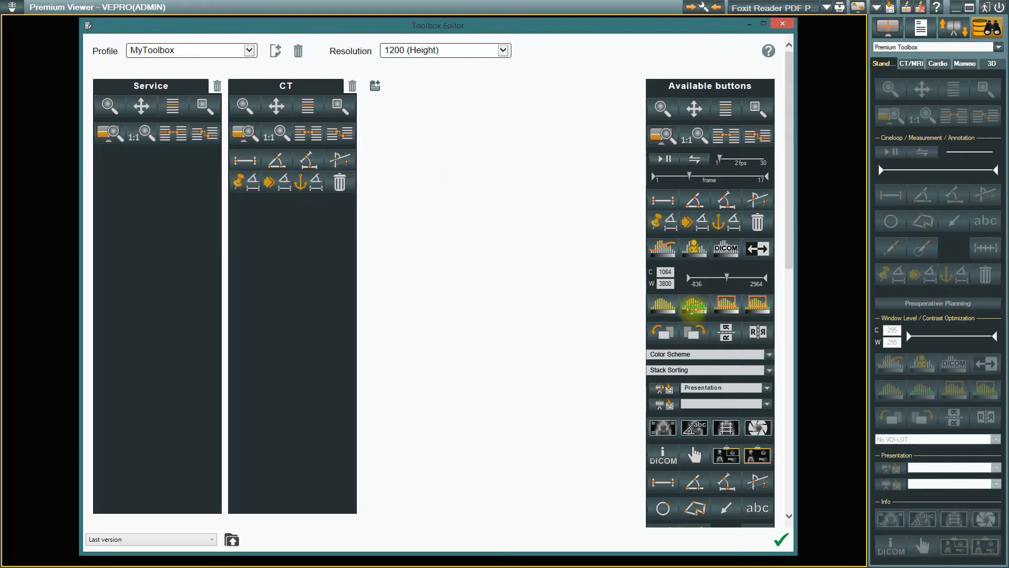
pyautogui.moveTo(694, 309); pyautogui.dragTo(294, 208)
pyautogui.moveTo(248, 160); pyautogui.dragTo(135, 181)
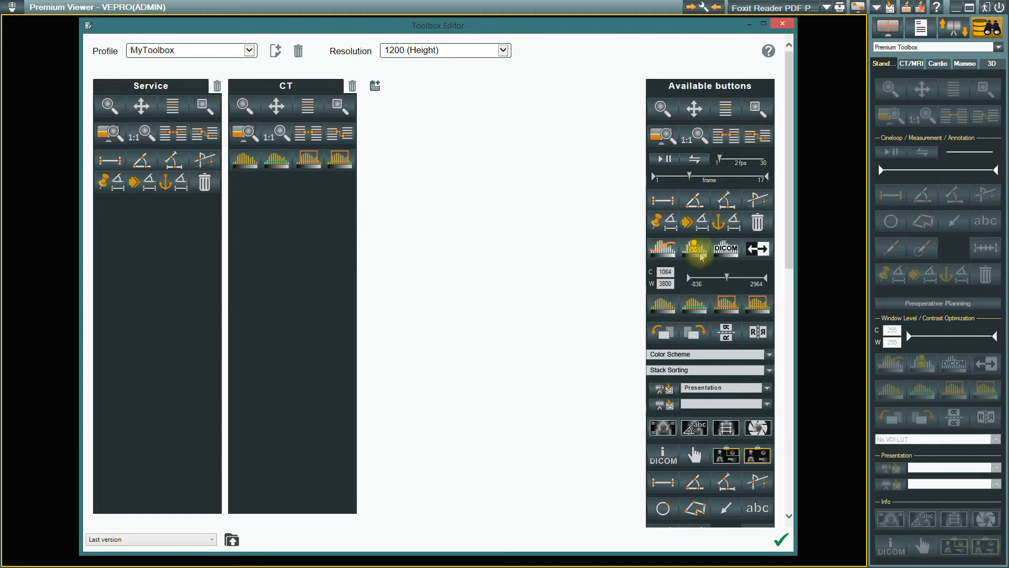
pyautogui.moveTo(706, 331); pyautogui.dragTo(287, 167)
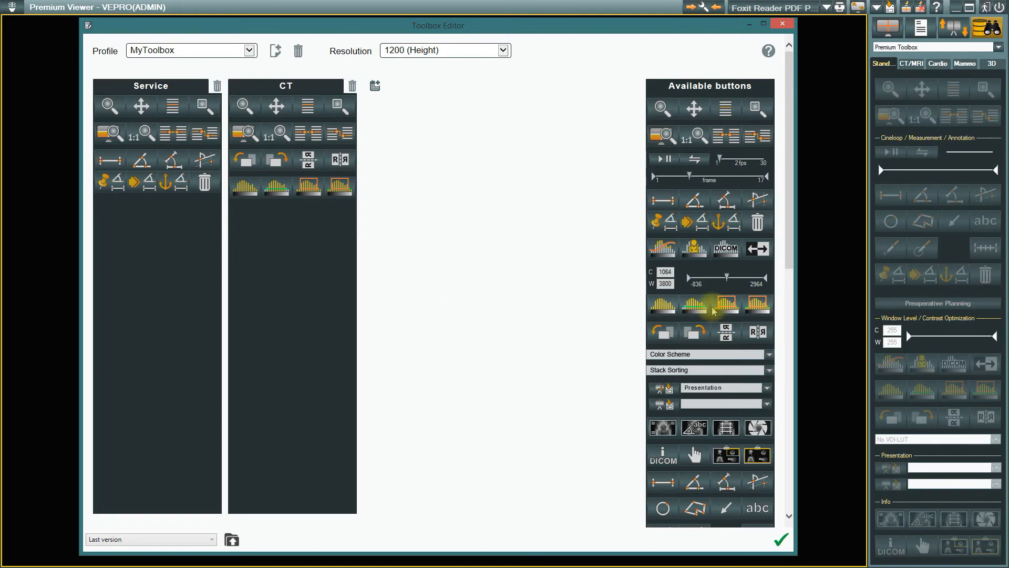
# - Add a separator with the text XRay below the histogram row in the CT toolbox, then reopen and confirm its text
pyautogui.scroll(-10, 715, 310)
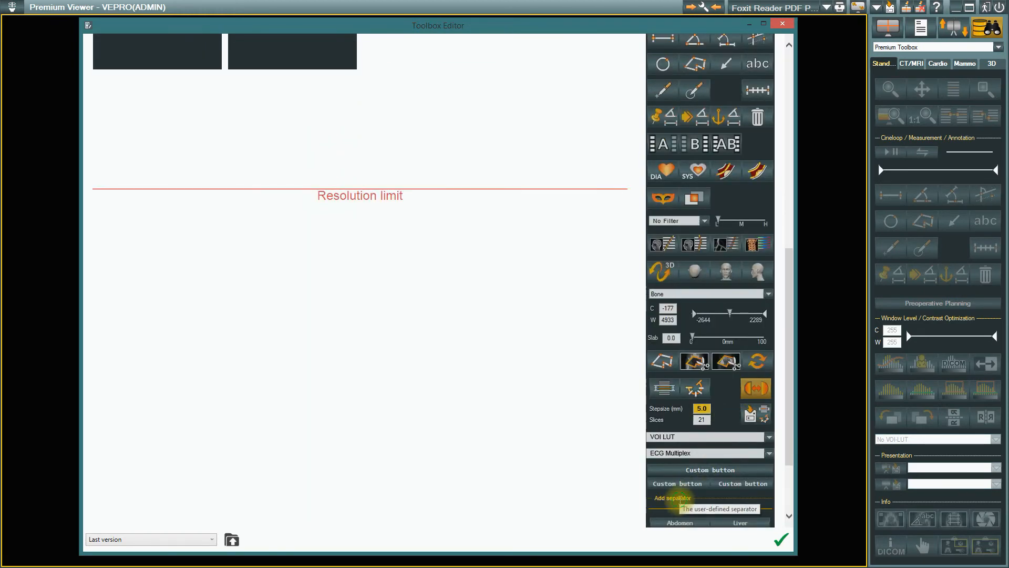
pyautogui.moveTo(676, 500); pyautogui.dragTo(265, 226)
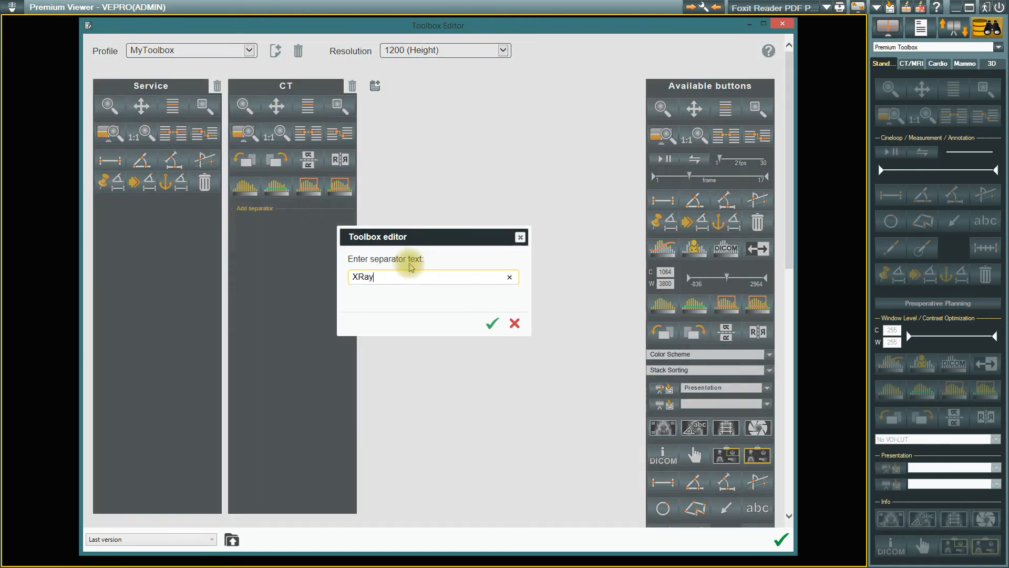
pyautogui.click(488, 324)
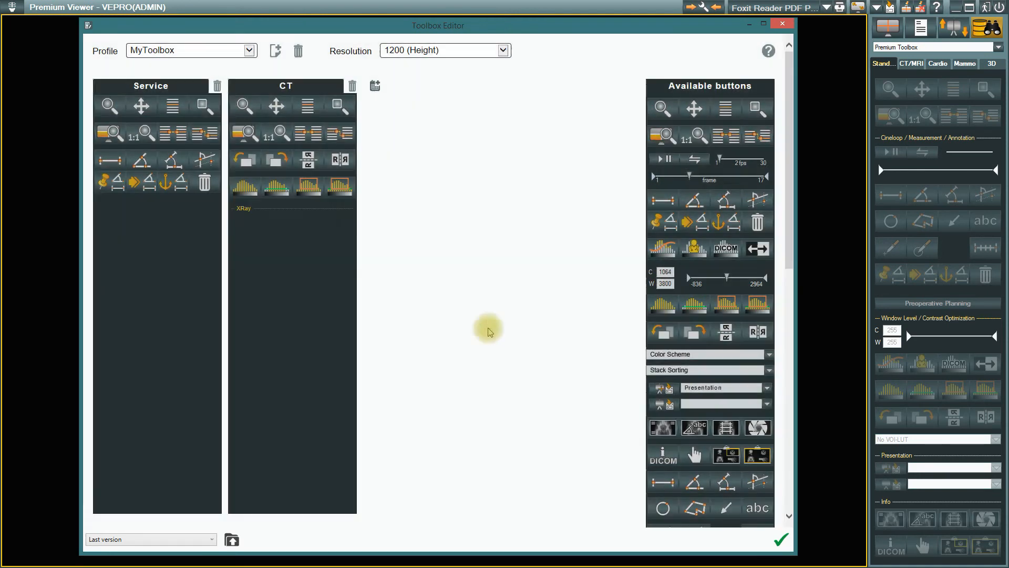
pyautogui.doubleClick(247, 208)
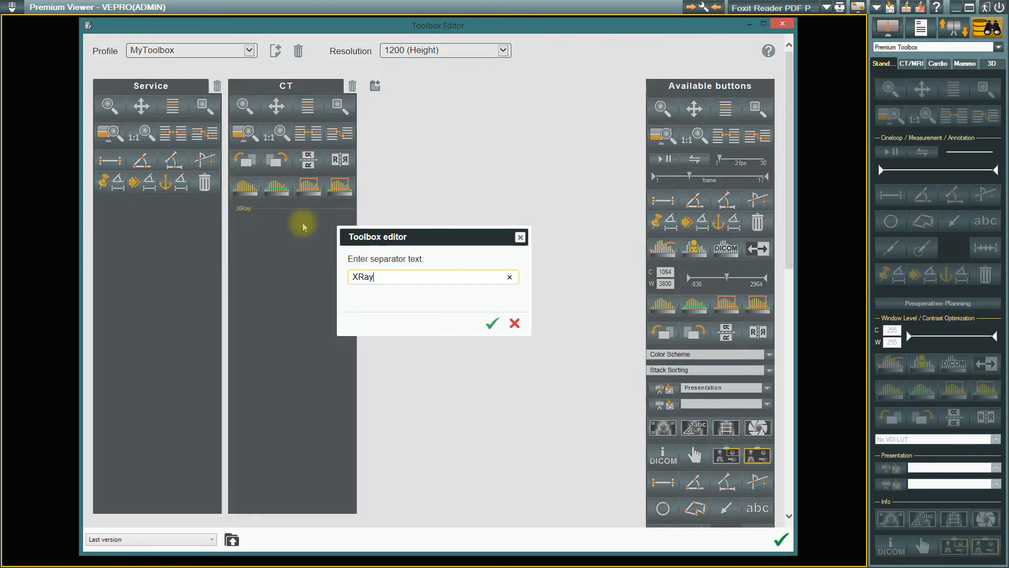
pyautogui.click(492, 326)
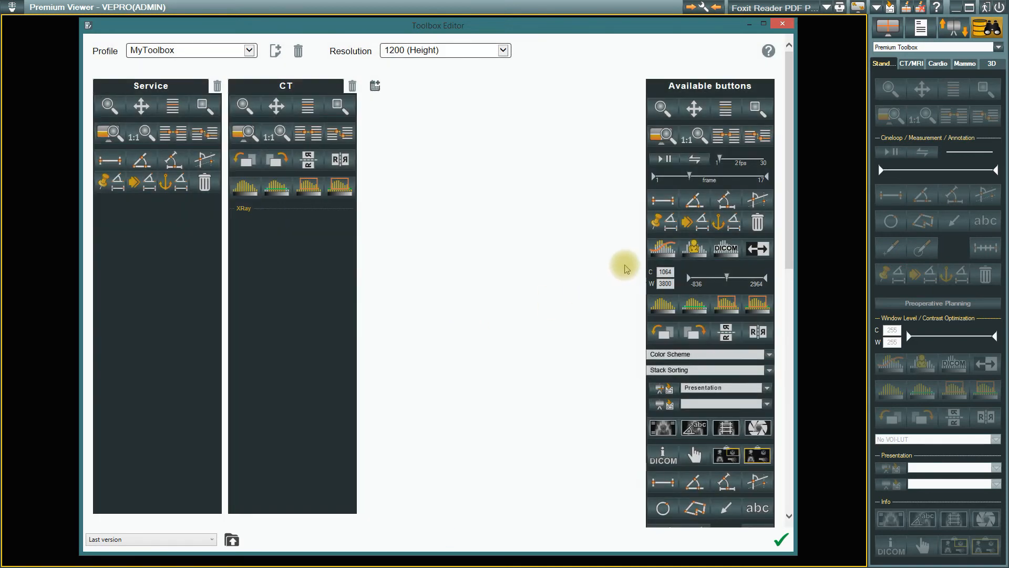
# - Add a full-width custom button below the measurement rows in the Service toolbox
pyautogui.moveTo(791, 190); pyautogui.dragTo(804, 439)
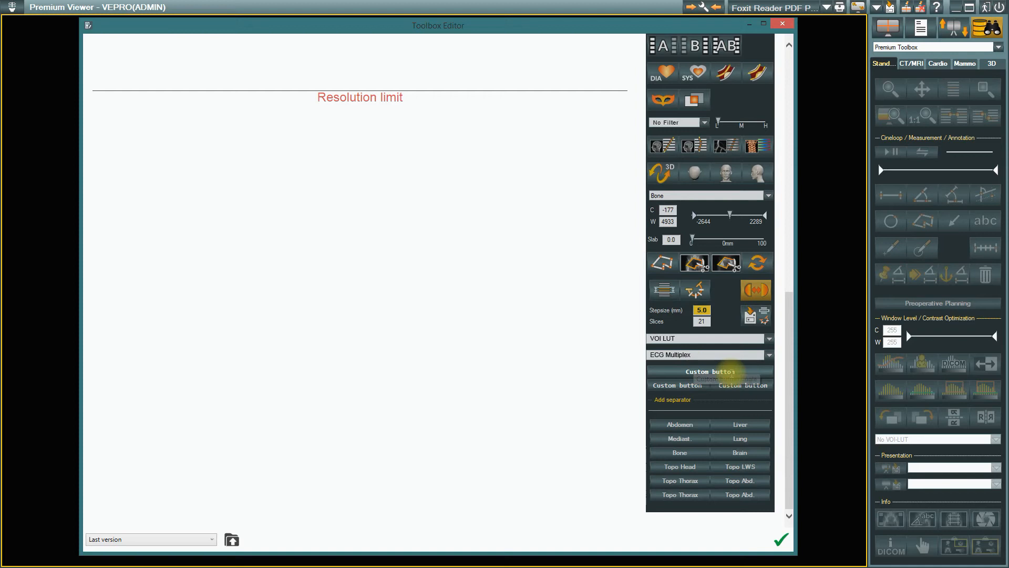
pyautogui.moveTo(724, 372); pyautogui.dragTo(176, 216)
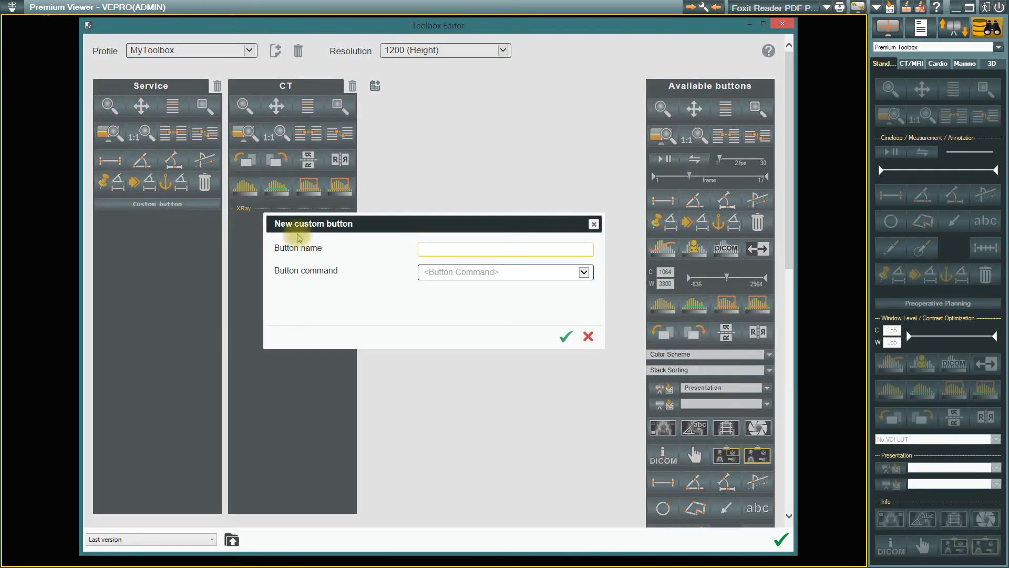
# - Choose User-defined command as the new custom button's command
pyautogui.click(584, 272)
pyautogui.moveTo(720, 294)
pyautogui.mouseDown()
pyautogui.moveTo(725, 557)
pyautogui.moveTo(716, 275)
pyautogui.moveTo(716, 286)
pyautogui.mouseUp()
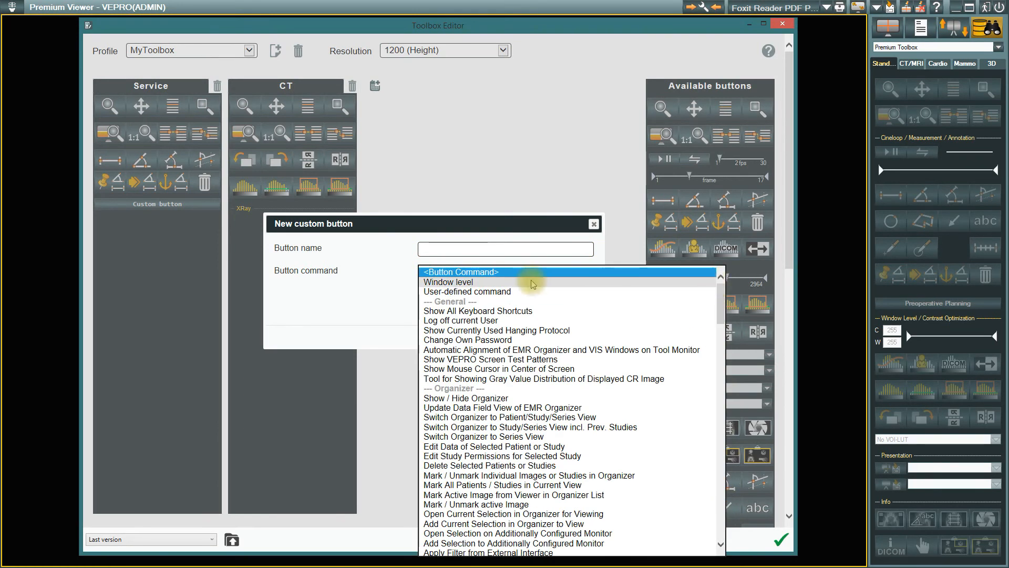
pyautogui.click(486, 292)
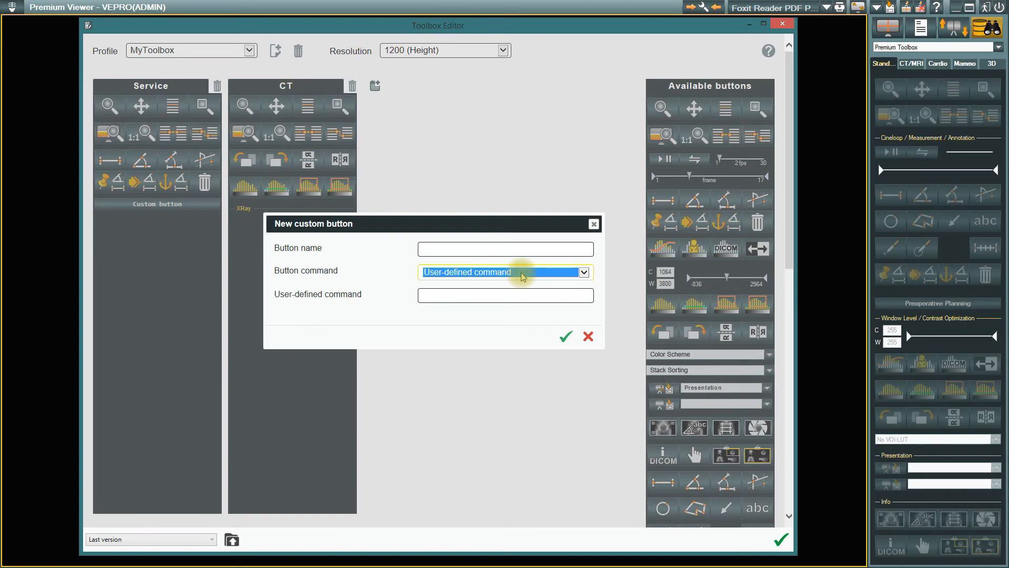
# - Name the custom button Hanging Protocol, assign it the command Show Currently Used Hanging Protocol, and confirm
pyautogui.click(471, 247)
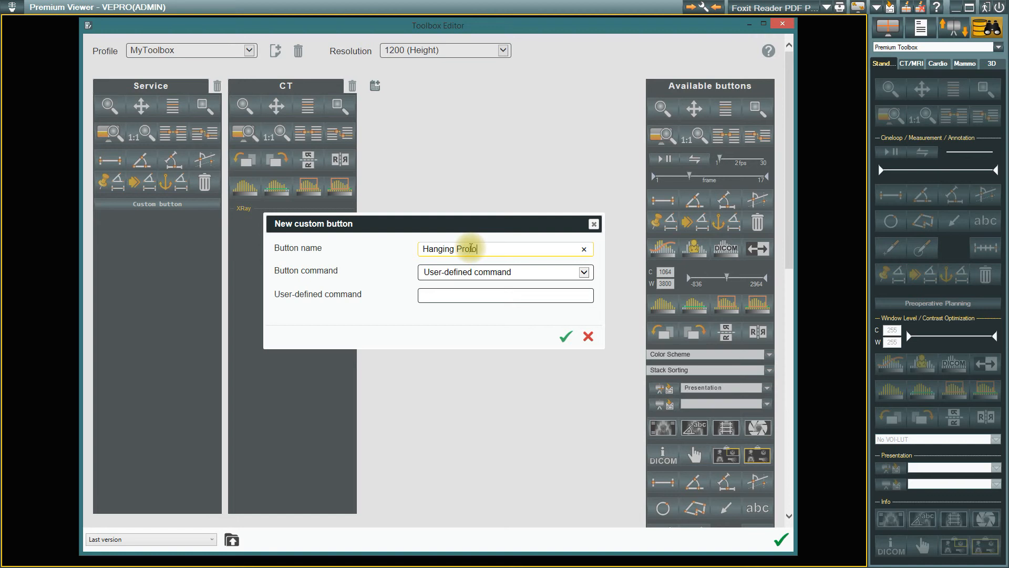
pyautogui.click(481, 273)
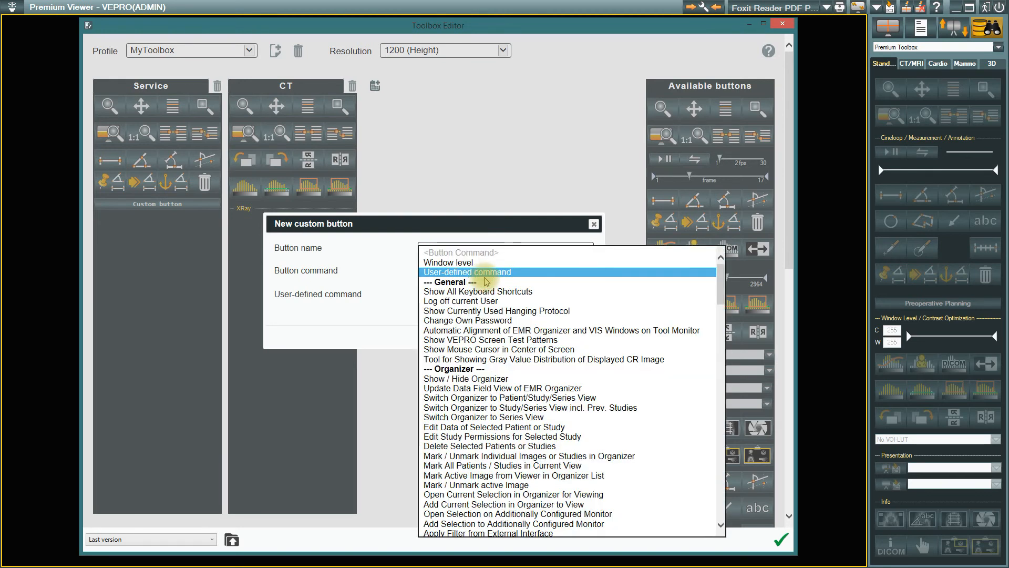
pyautogui.press('Down')
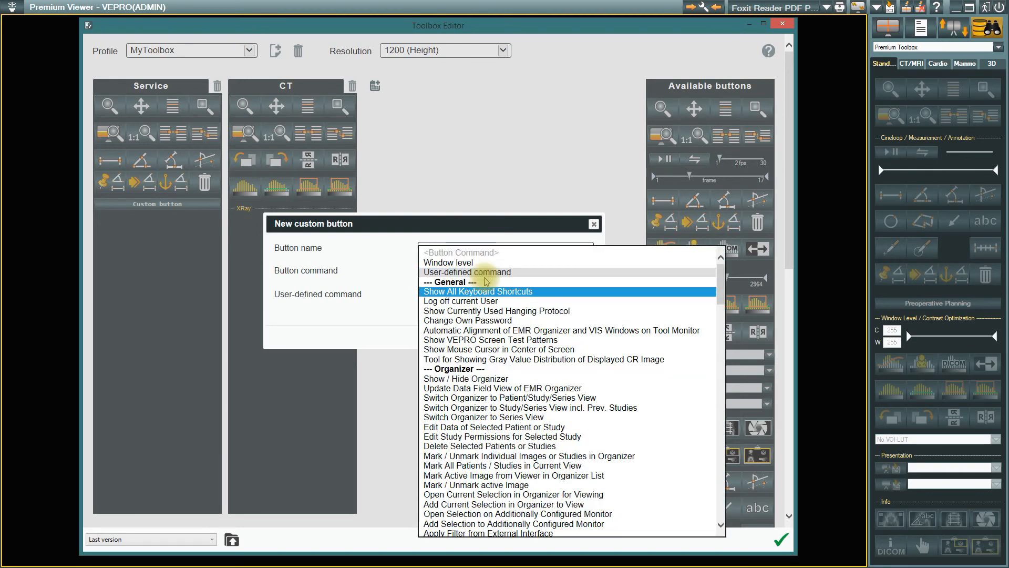
pyautogui.click(482, 314)
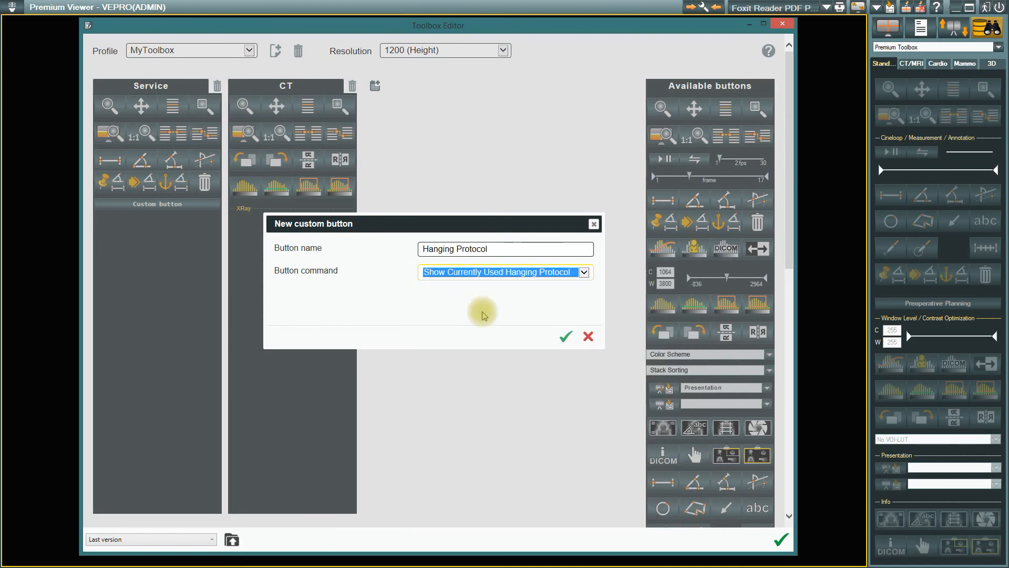
pyautogui.click(564, 337)
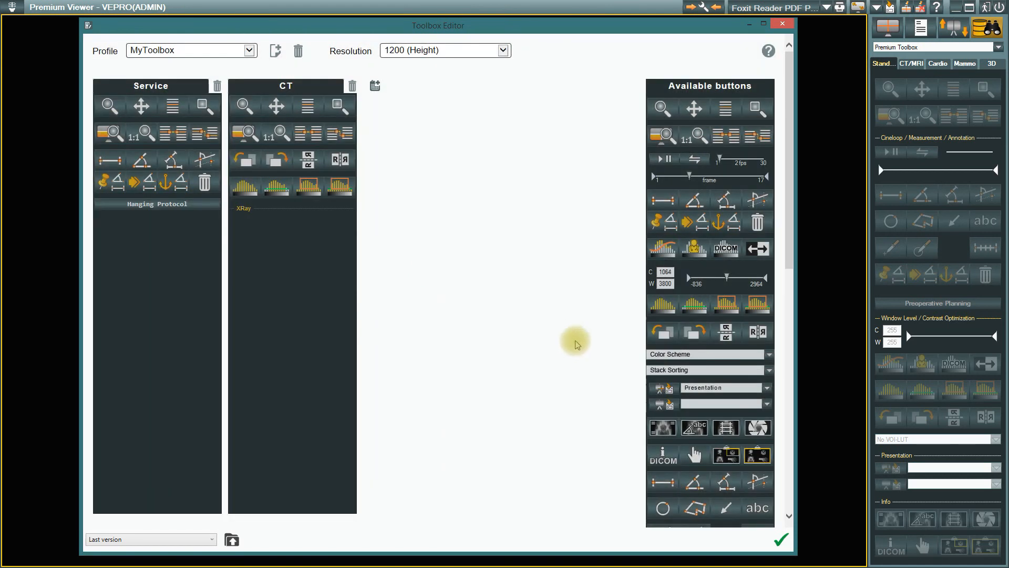
# - Save the toolbox profile and start EMR-manager again from the desktop
pyautogui.click(781, 540)
pyautogui.click(510, 301)
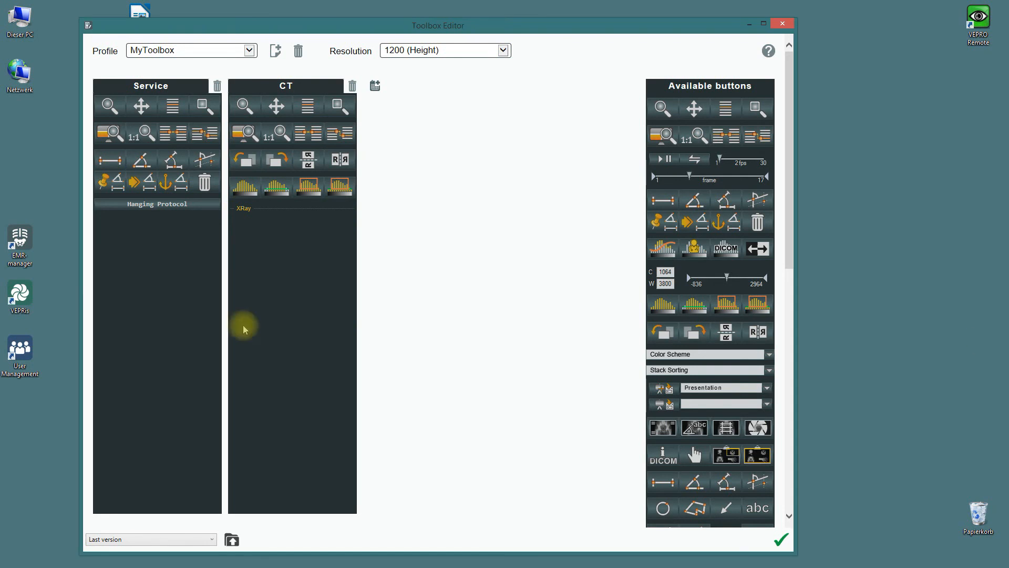
pyautogui.doubleClick(19, 240)
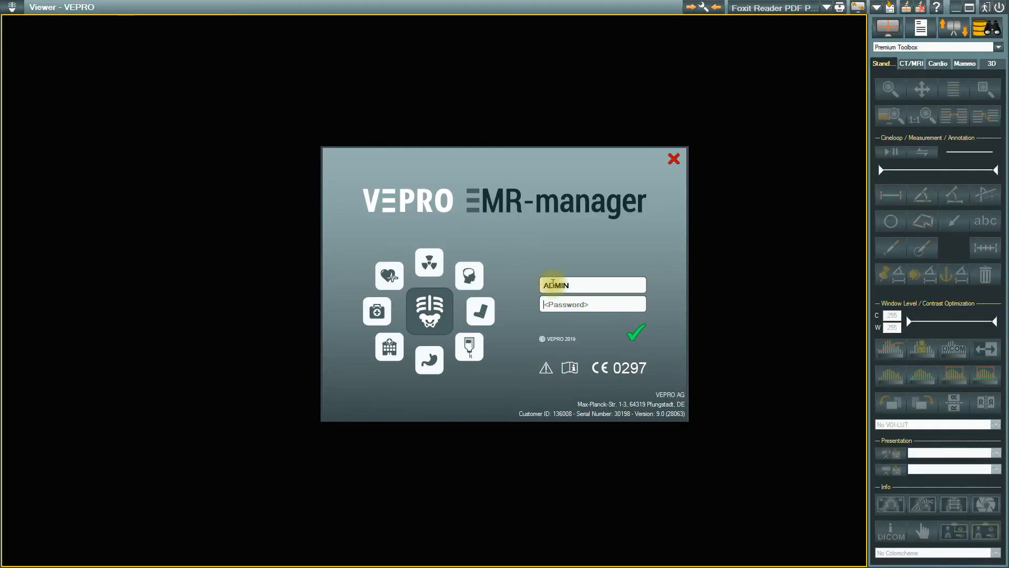
# - Enter the account password and log in to EMR-manager
pyautogui.click(559, 304)
pyautogui.write('***')
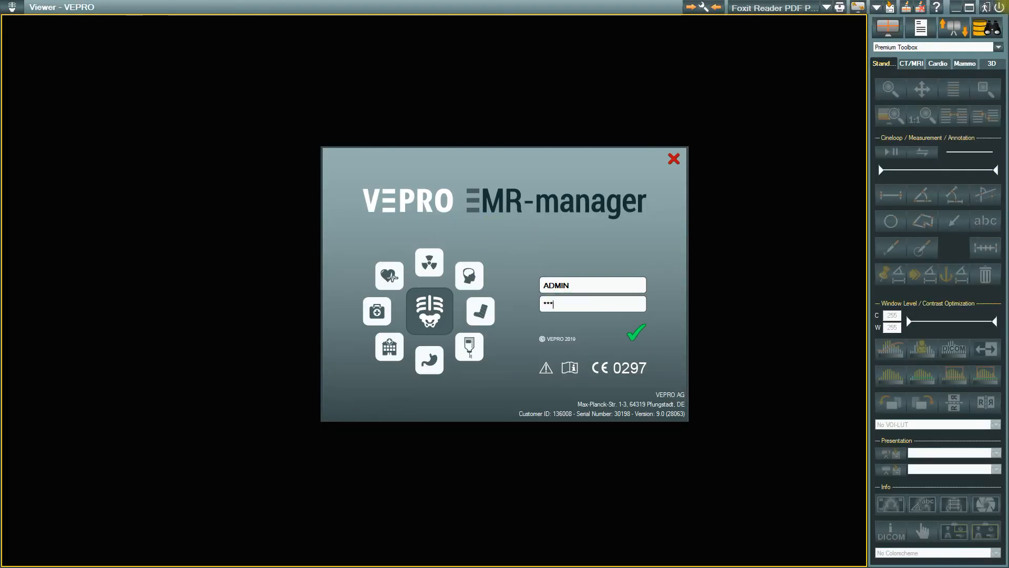
pyautogui.write('***')
pyautogui.press('Return')
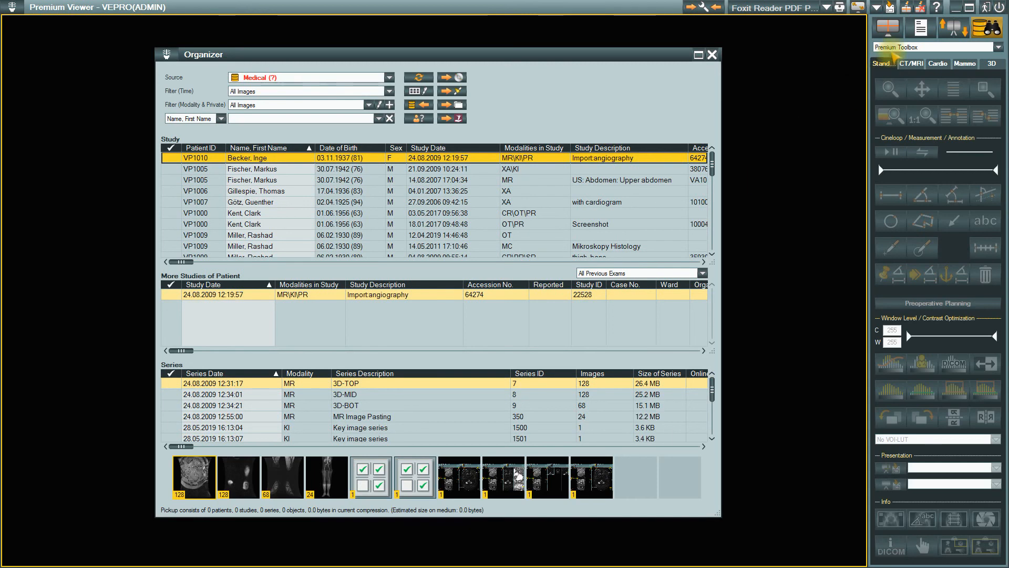
# - Switch the viewer's toolbox profile to MyToolbox
pyautogui.click(899, 47)
pyautogui.click(901, 82)
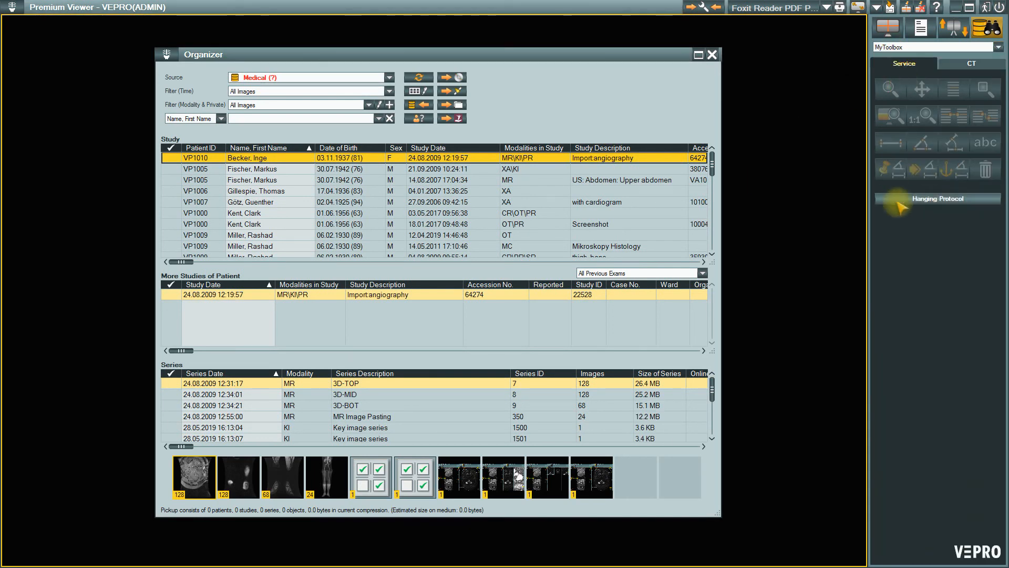
# - Open the 3D-TOP series in the viewer and run the Hanging Protocol custom button on it
pyautogui.doubleClick(194, 478)
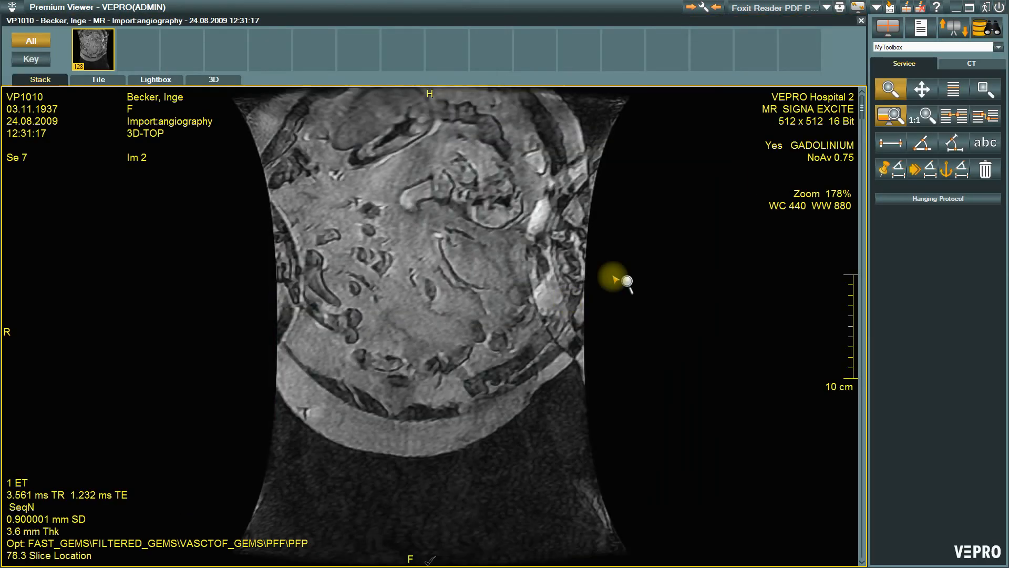
pyautogui.click(941, 199)
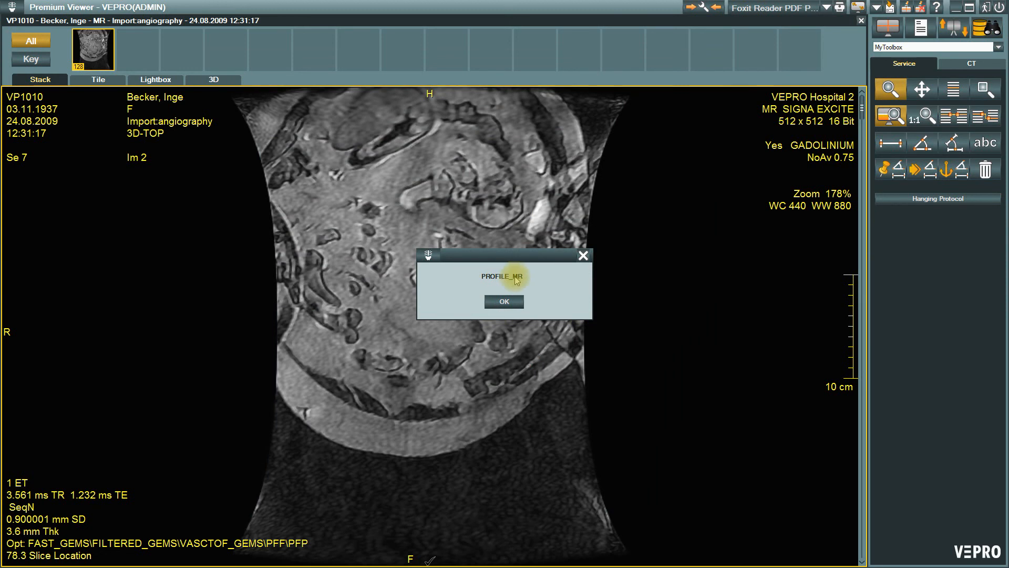